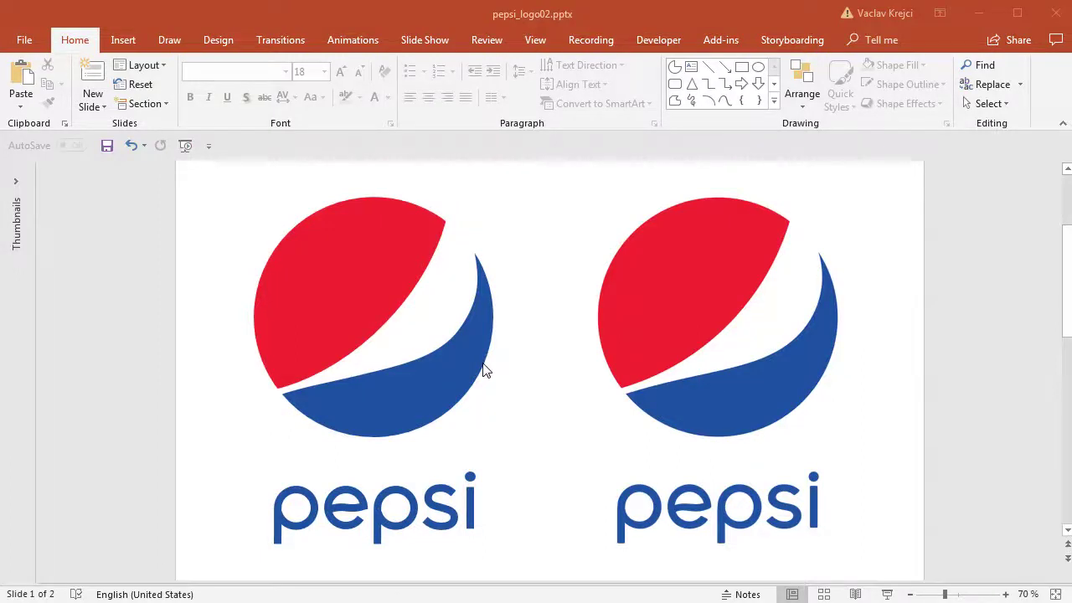
- Select parts of the left and right Pepsi logos in turn, then deselect them
left_click(440, 16)
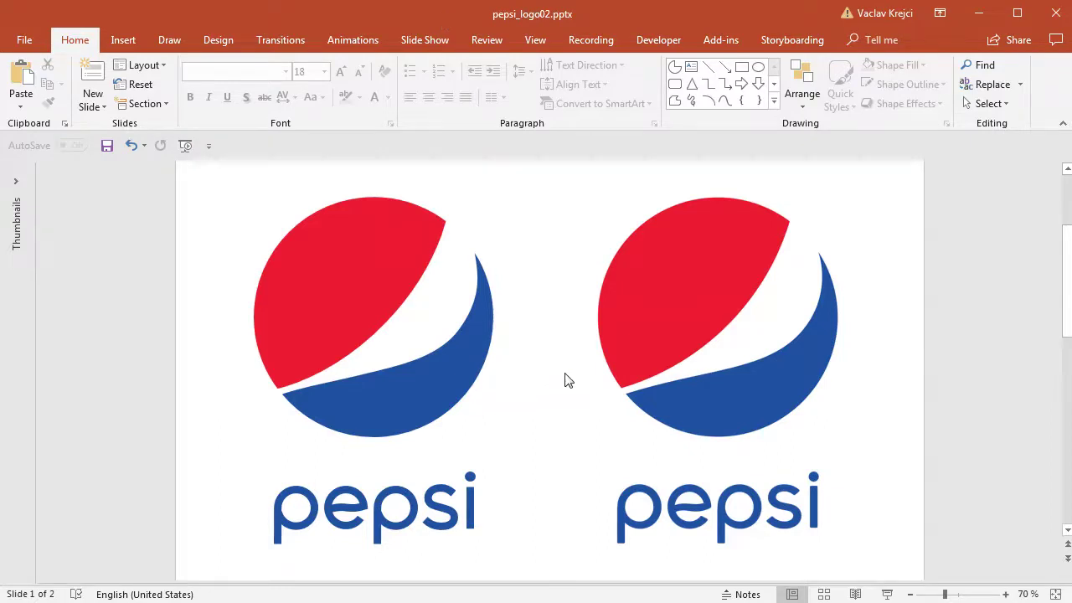
left_click(377, 302)
left_click(416, 378)
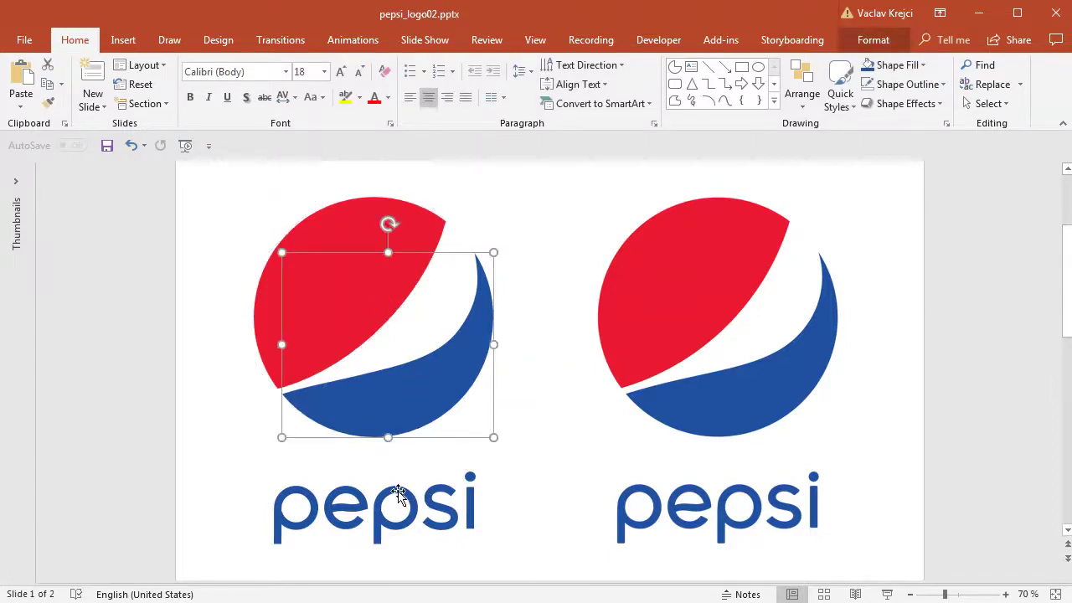
left_click(398, 494)
left_click(666, 325)
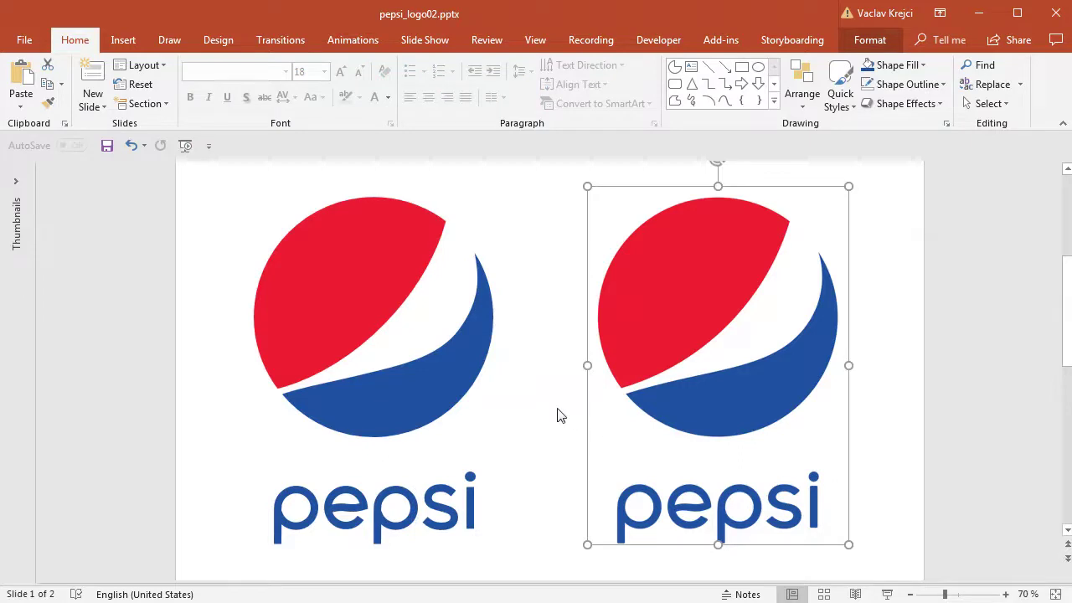
left_click(552, 408)
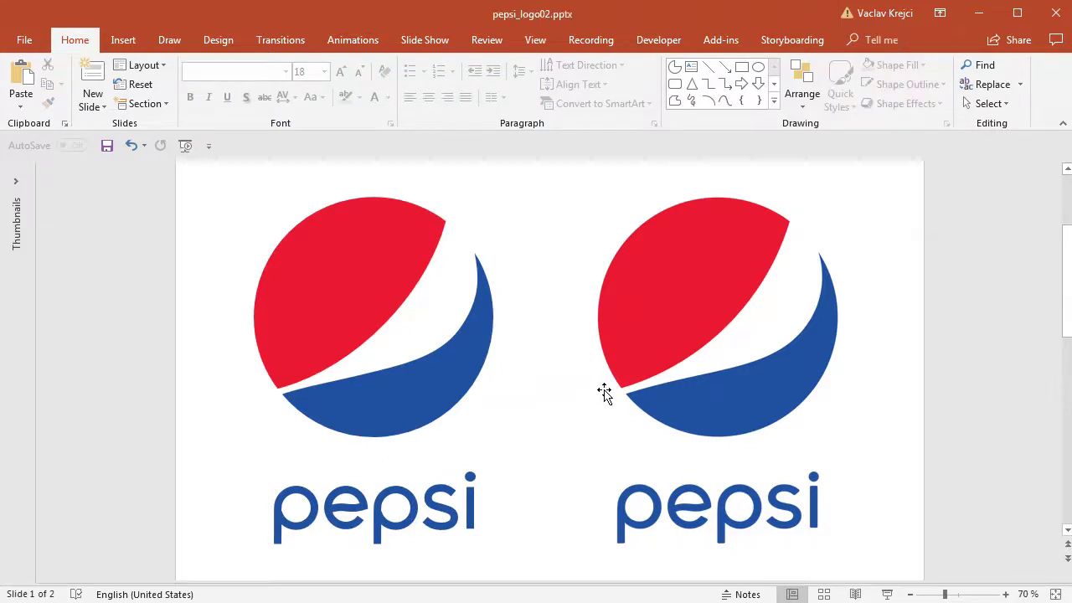
- Recolour the slide 2 Pepsi logo with the Tan, Background color 2 Light swatch
scroll(604, 394, "down", 2)
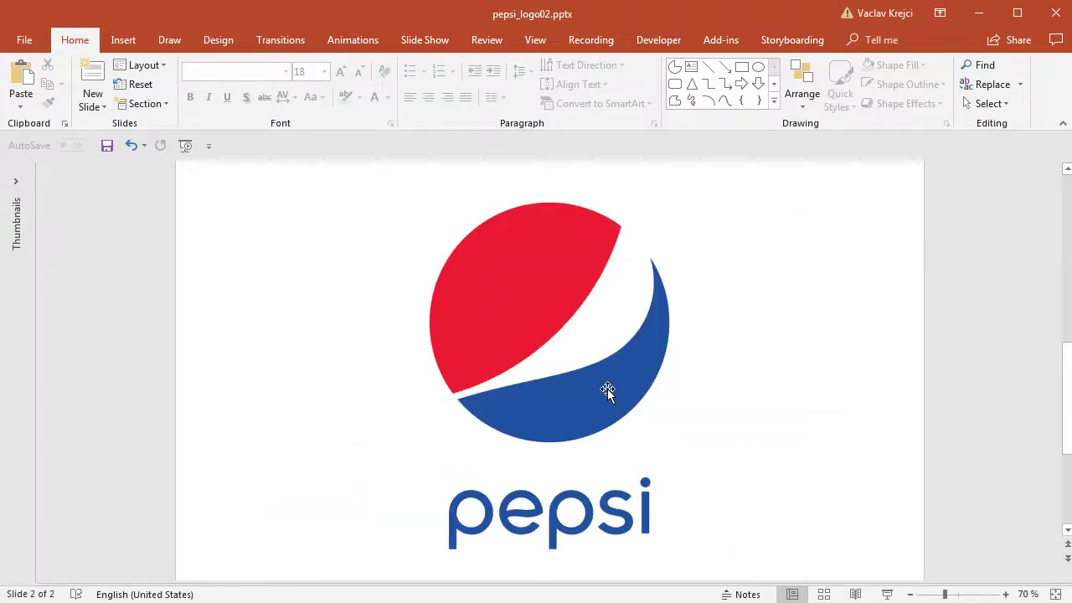
left_click(545, 304)
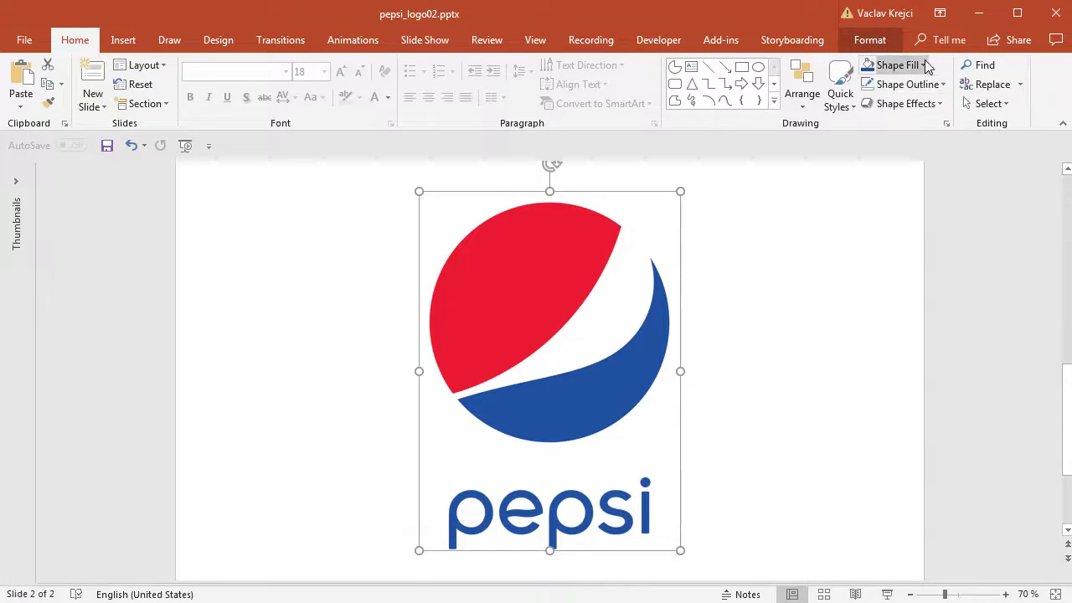
left_click(871, 41)
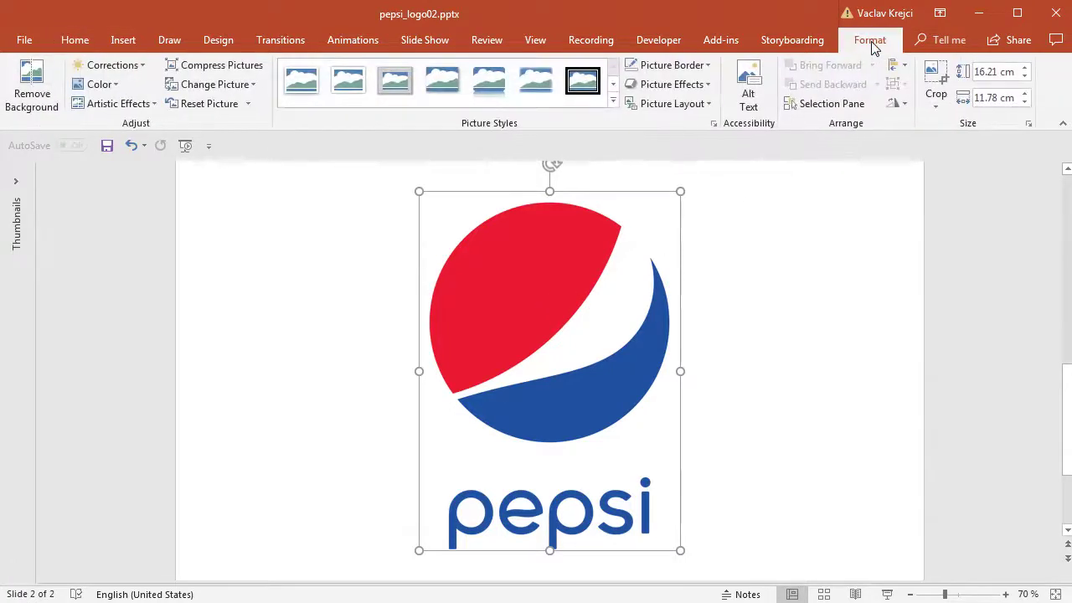
left_click(108, 87)
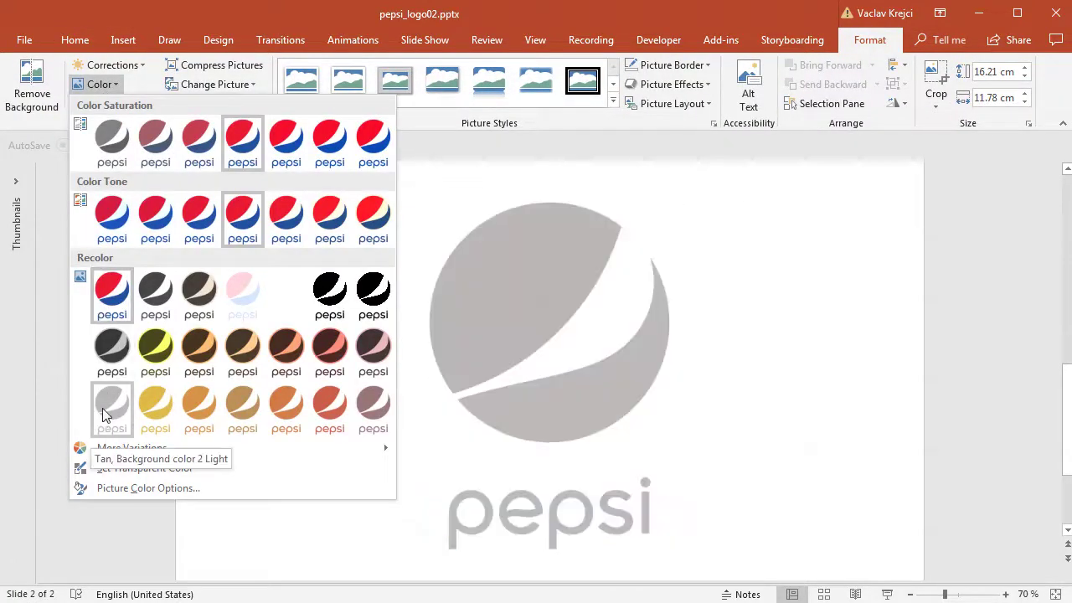
left_click(106, 412)
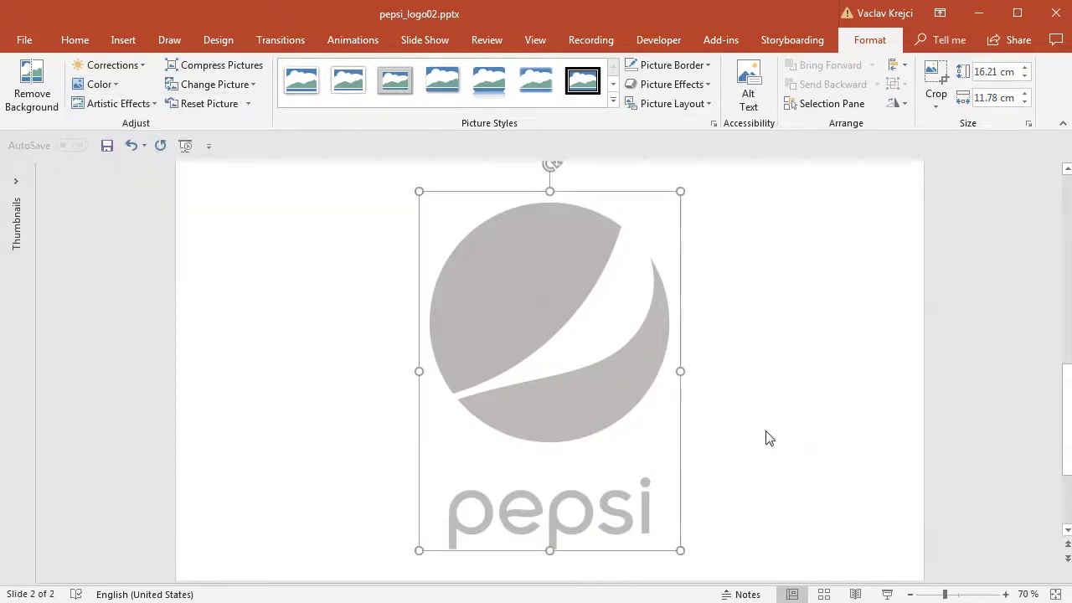
left_click(288, 234)
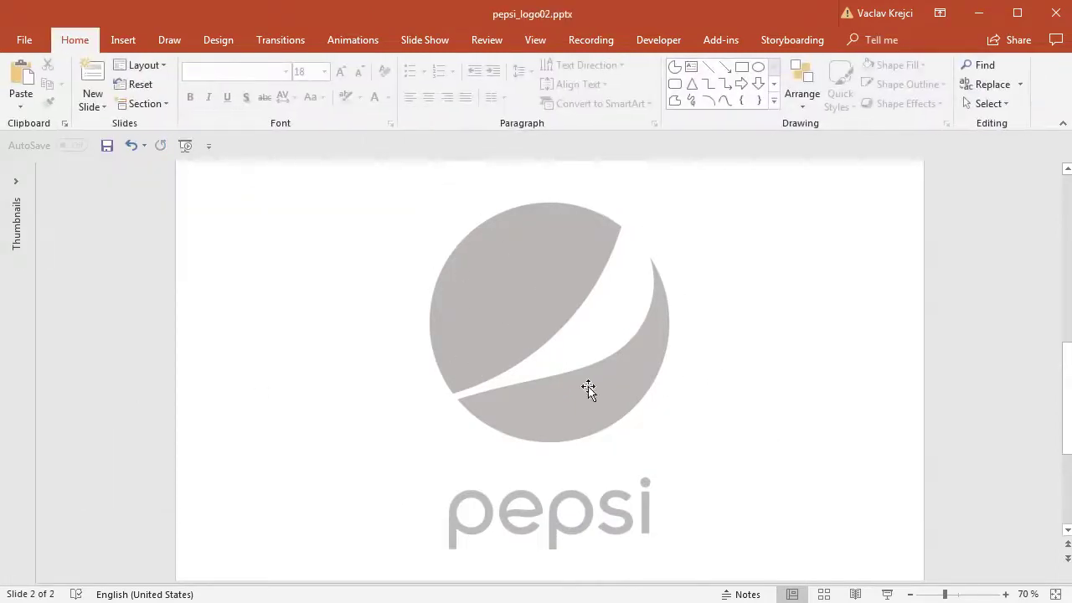
- Draw a 10.84 cm circle over the logo's globe
left_click(123, 40)
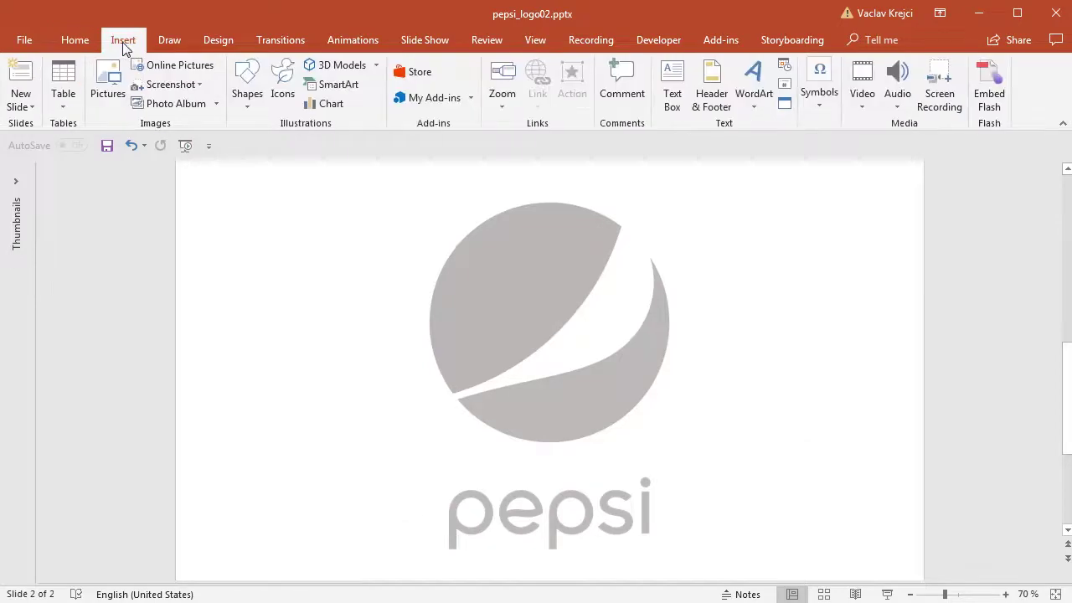
left_click(248, 99)
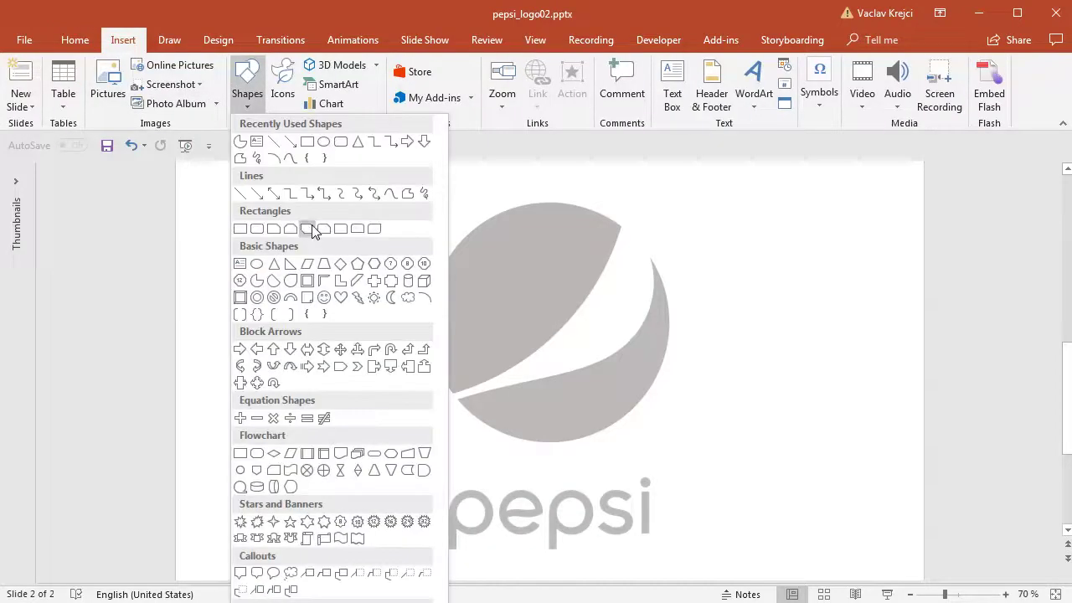
left_click(322, 142)
left_click_drag(428, 204, 668, 442)
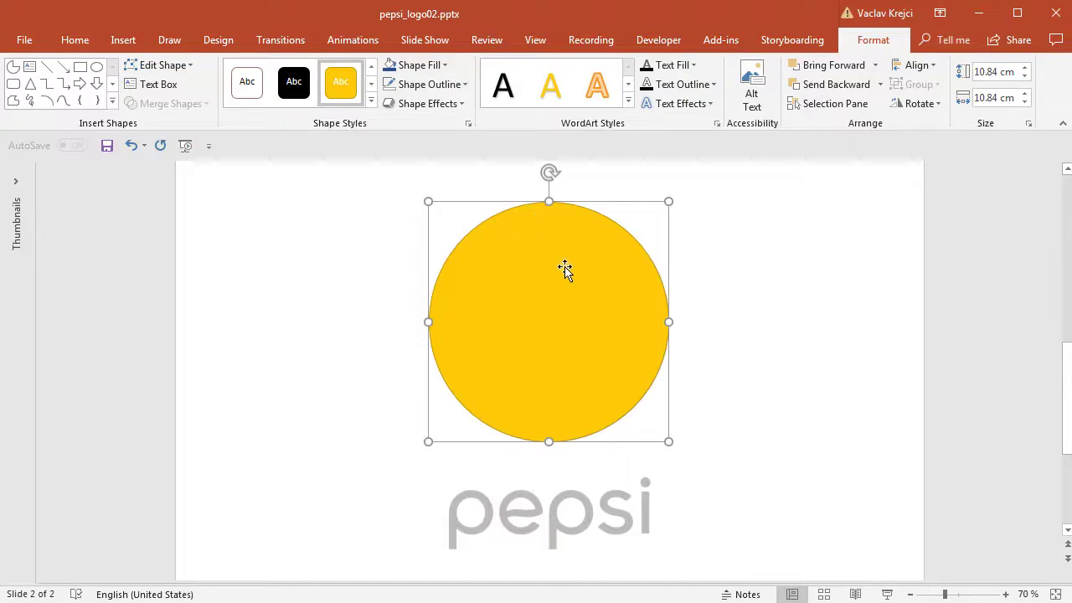
- Hide the circle Oval 4 from the Selection Pane
left_click(77, 40)
left_click(986, 103)
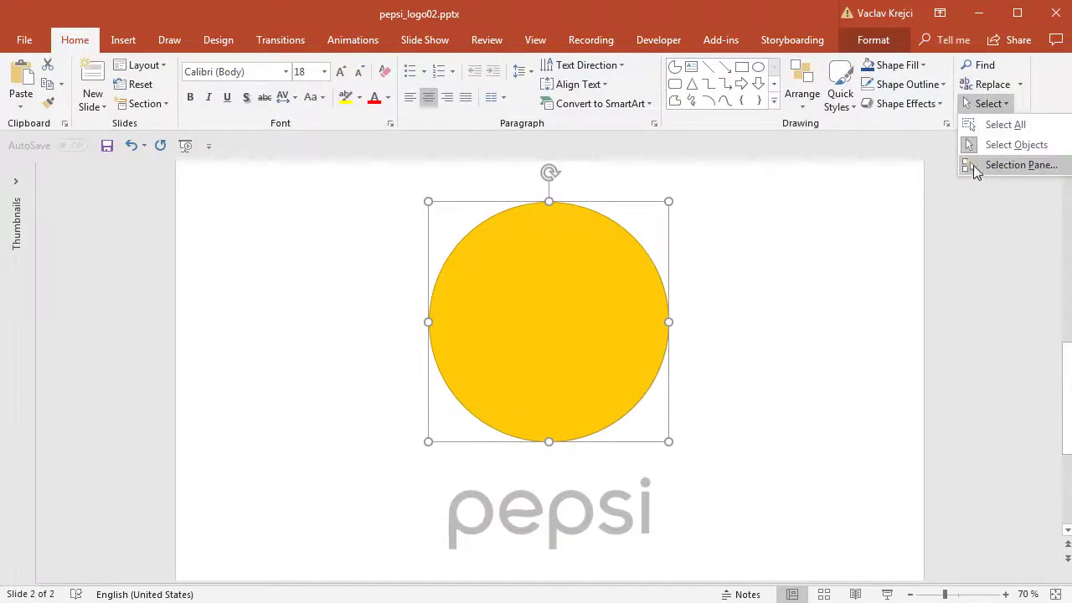
left_click(984, 163)
left_click(1054, 241)
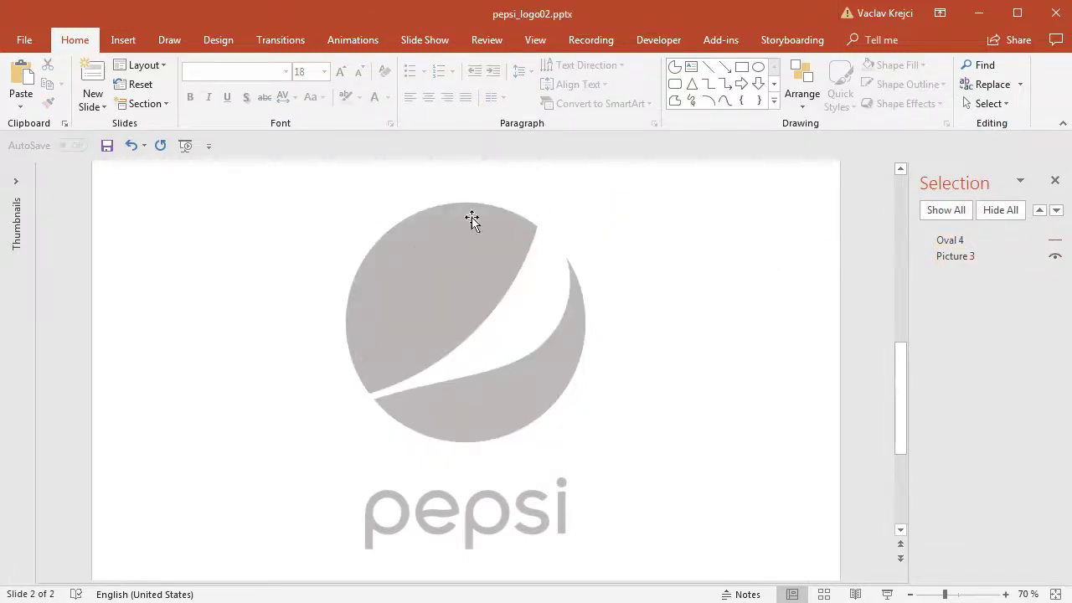
- Draw an ellipse over the upper part of the grey globe
left_click(123, 39)
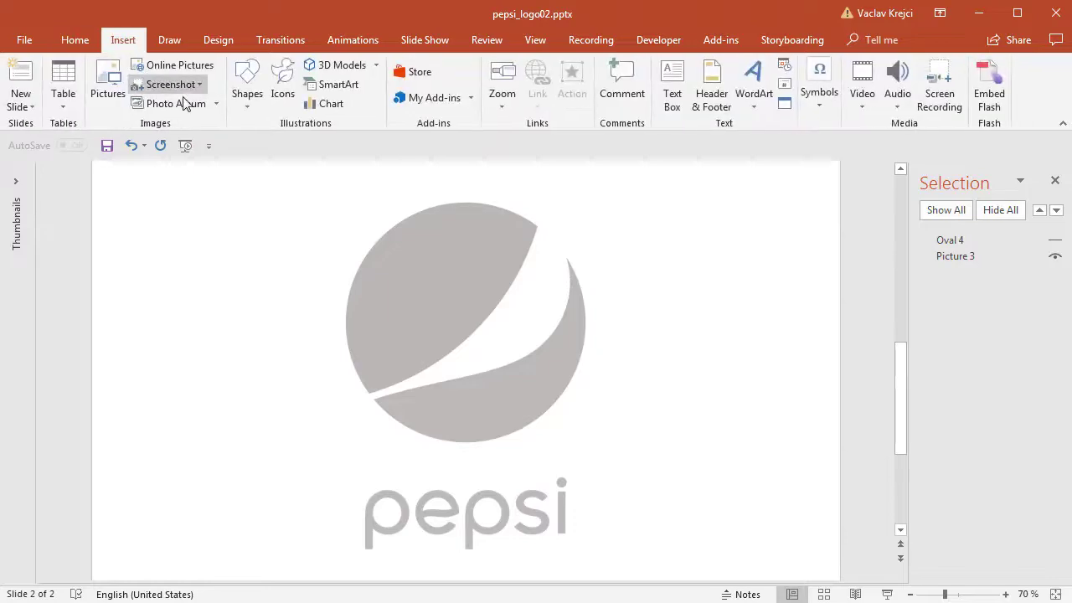
left_click(245, 94)
left_click(323, 141)
left_click_drag(267, 212, 582, 402)
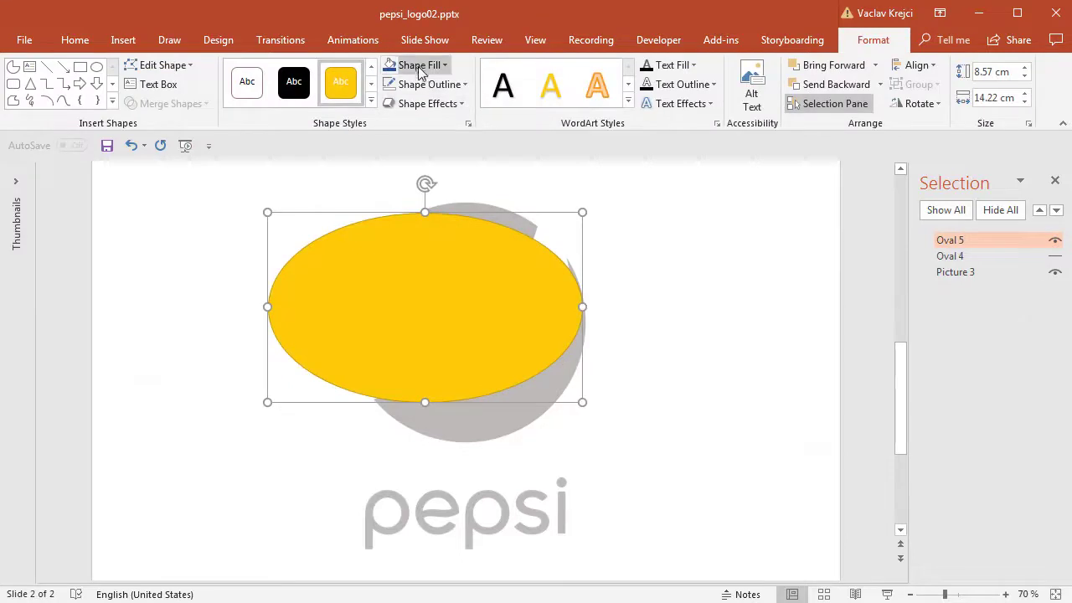
- Give the ellipse 39% fill transparency and tilt it counter-clockwise over the red segment
left_click(415, 66)
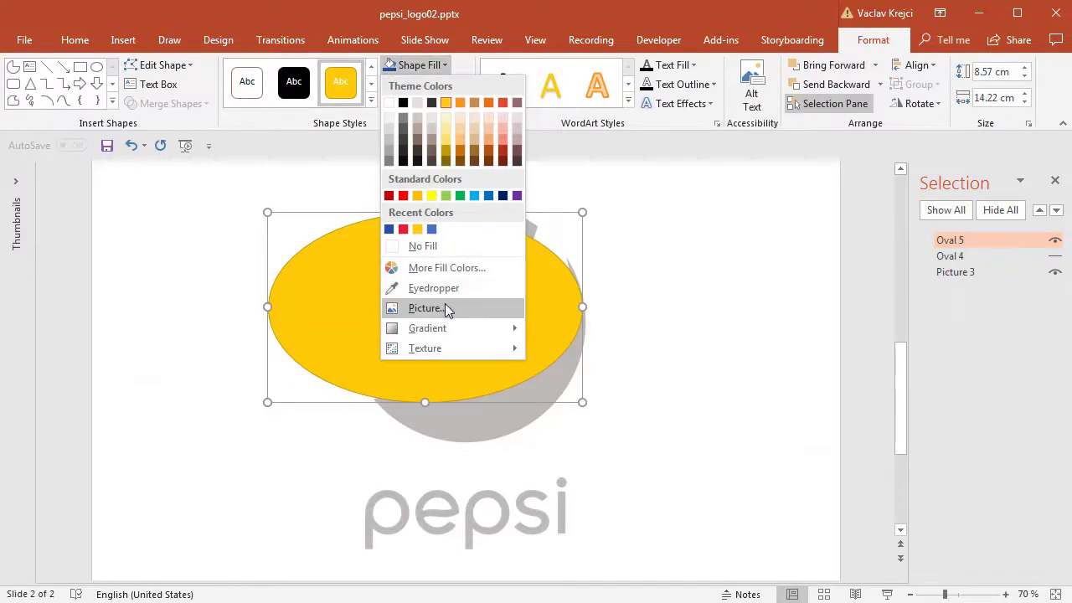
left_click(448, 268)
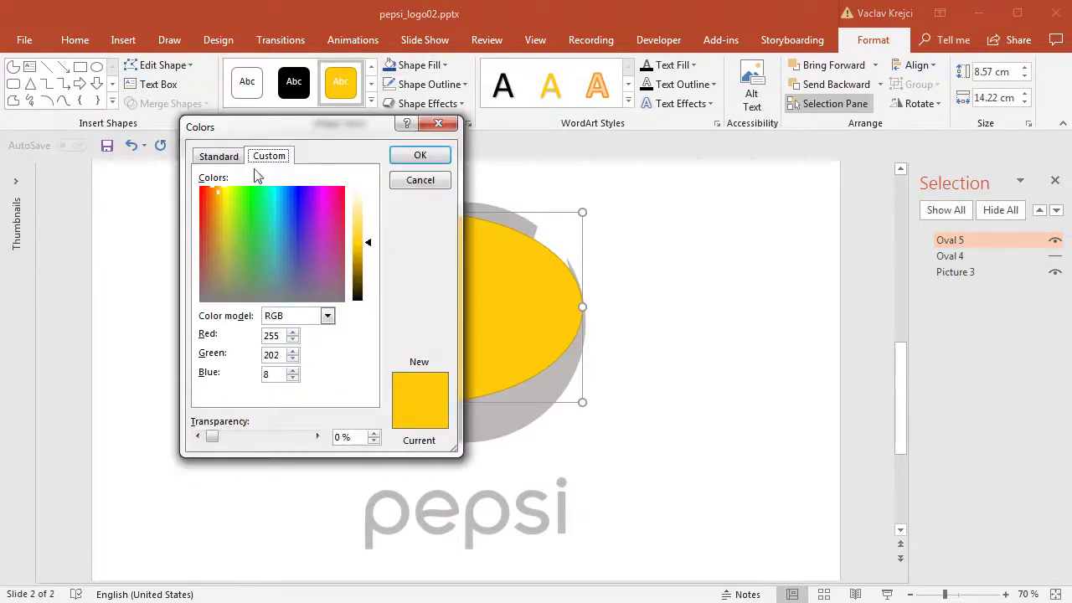
left_click_drag(213, 436, 245, 437)
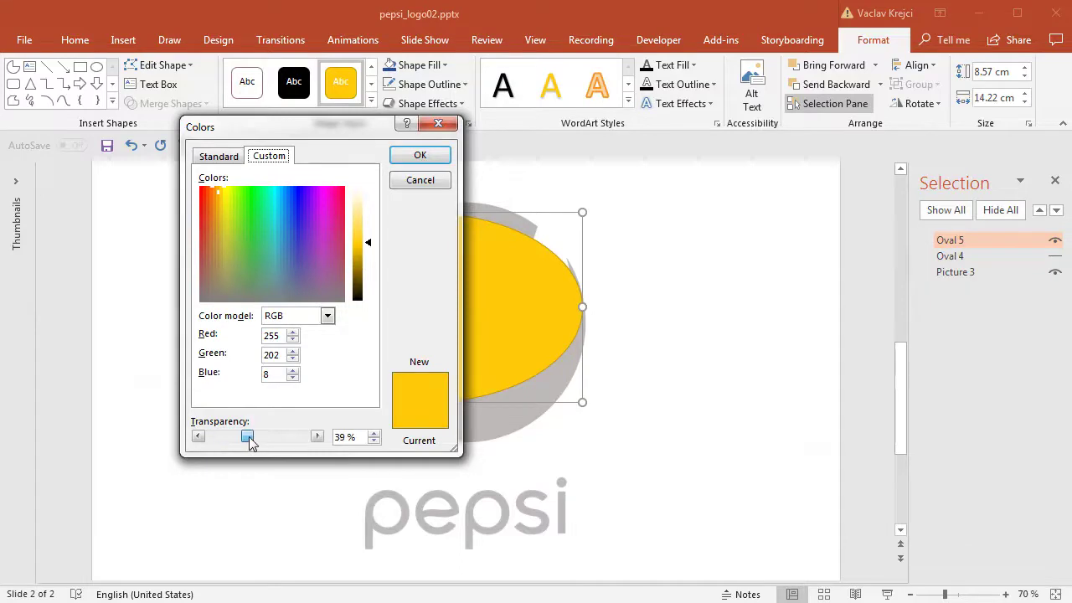
left_click(412, 157)
left_click_drag(425, 184, 352, 219)
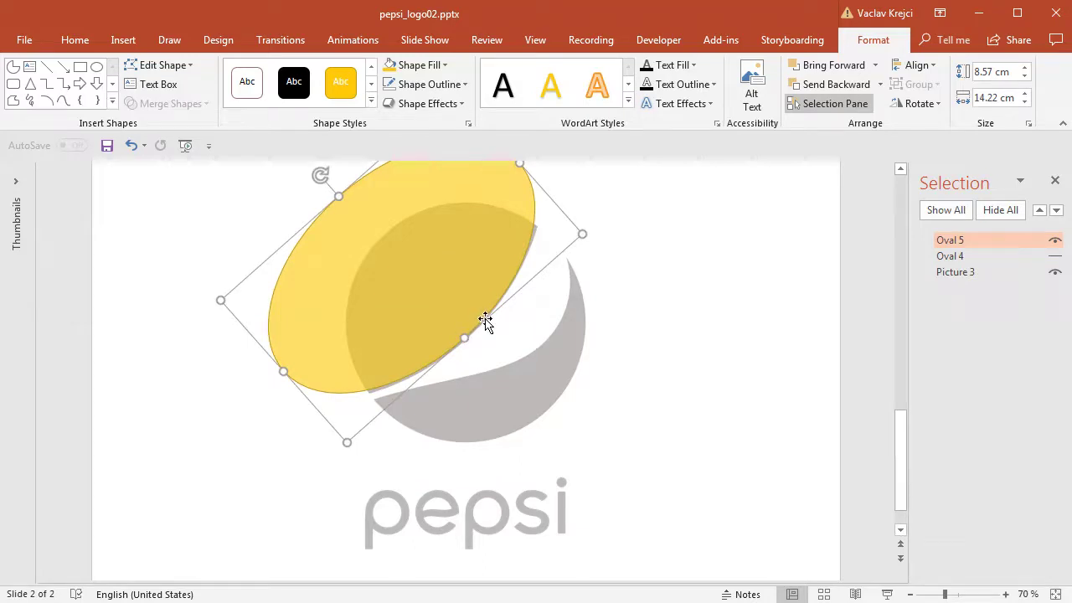
- Nudge and tilt the oval over the red segment, zooming the view to 130%
left_click_drag(490, 294, 497, 288)
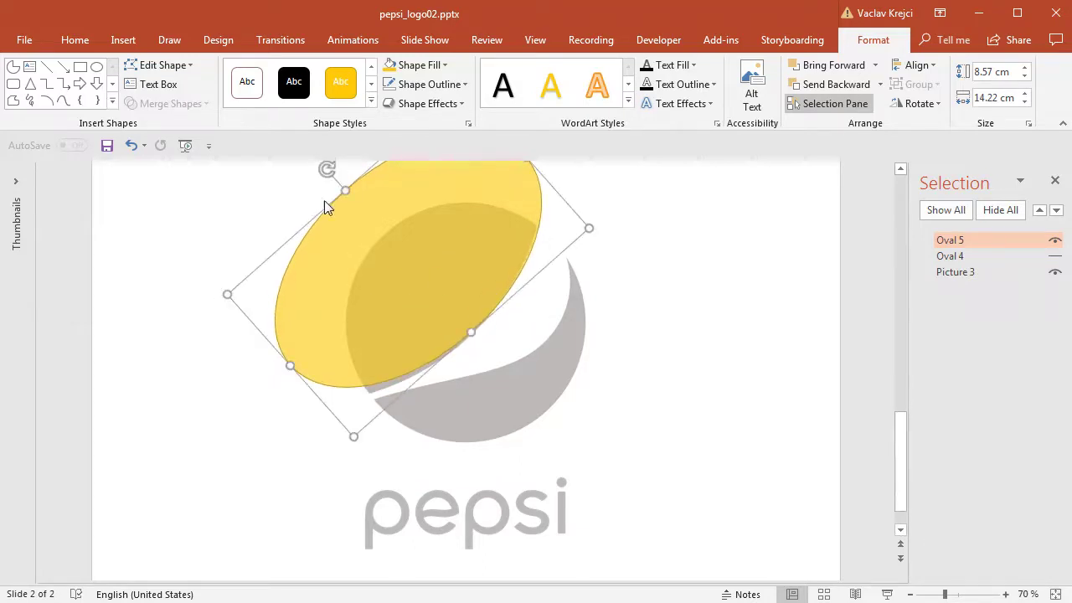
left_click_drag(328, 170, 321, 179)
left_click_drag(478, 251, 475, 251)
left_click(1005, 594)
left_click(1005, 594)
left_click(1004, 595)
left_click(1005, 594)
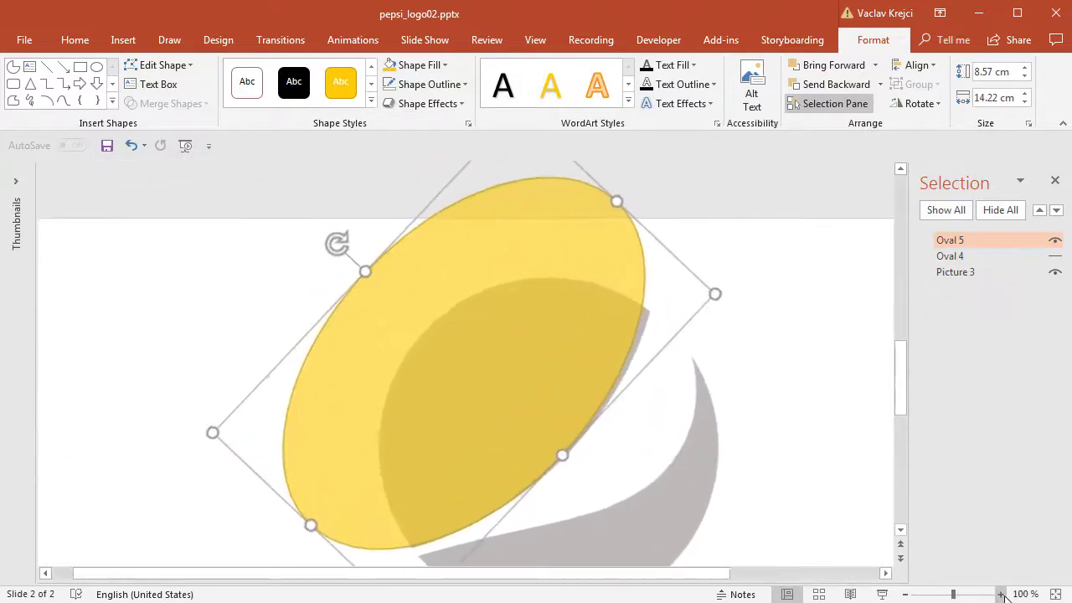
left_click(999, 595)
left_click(999, 594)
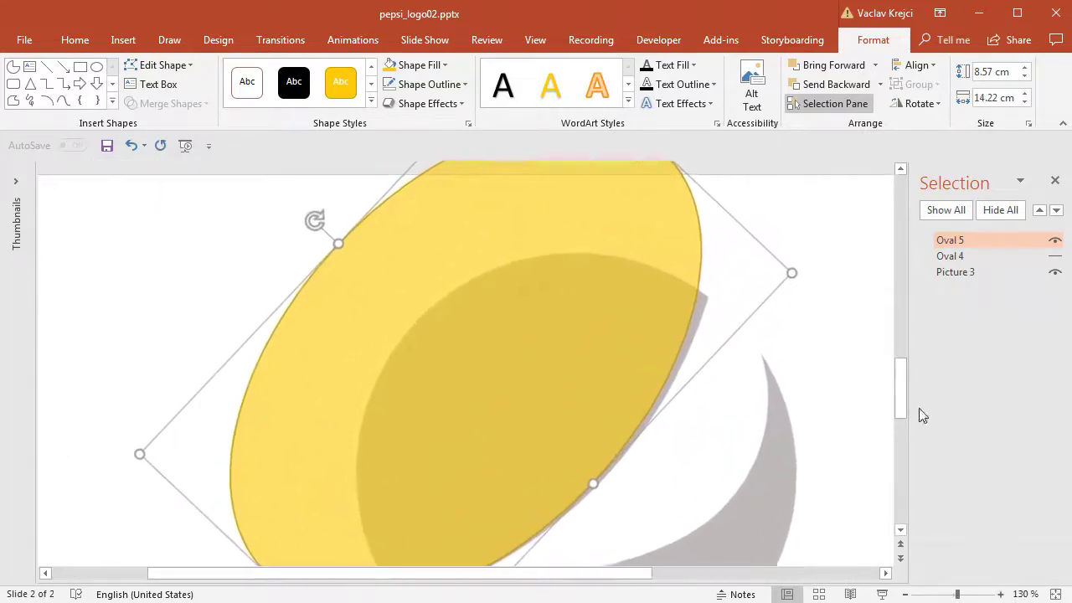
left_click_drag(904, 390, 903, 412)
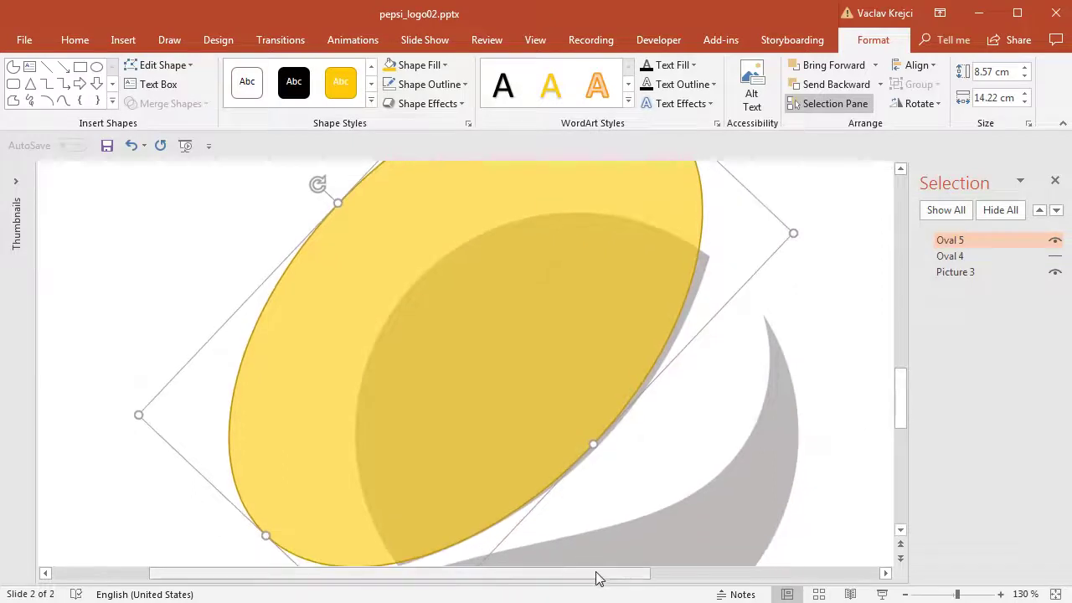
left_click_drag(598, 575, 604, 575)
- Stretch the oval toward the lower left to a height of 14.79 cm
left_click_drag(303, 182, 315, 176)
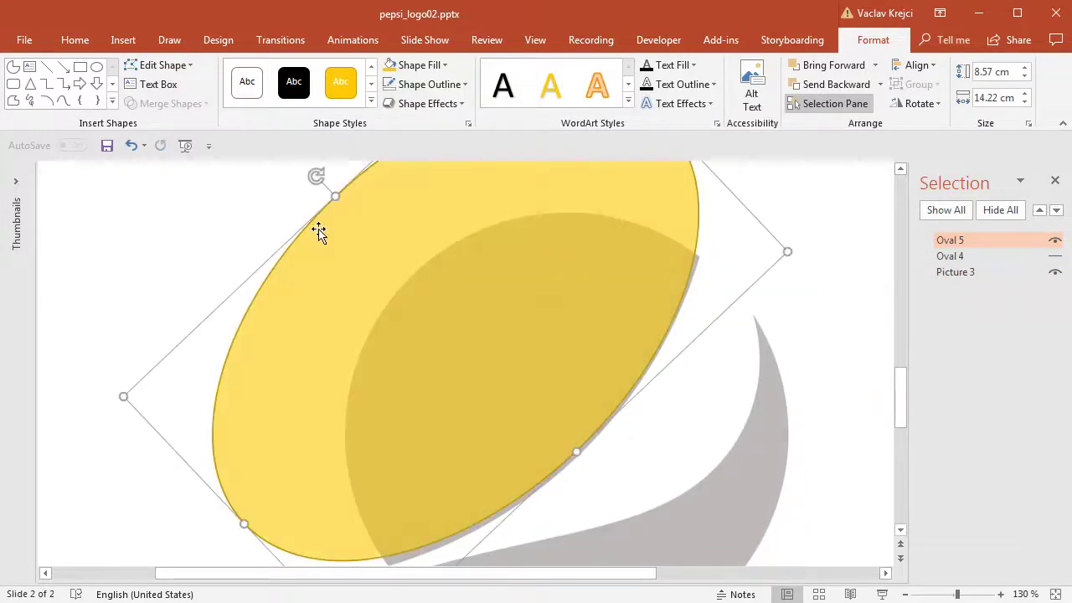
key("ctrl+z")
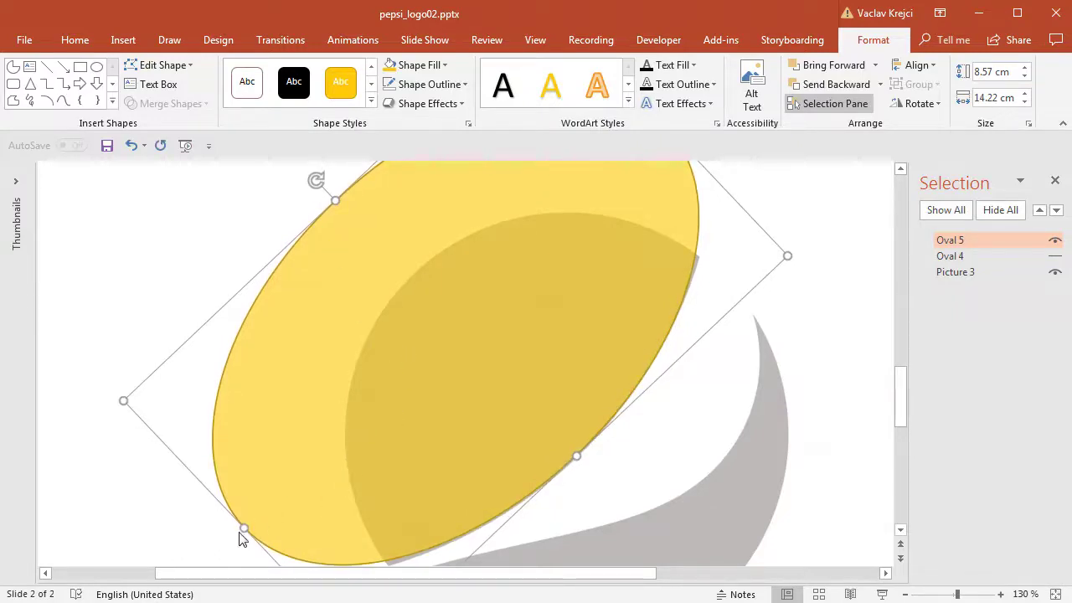
left_click_drag(241, 526, 205, 502)
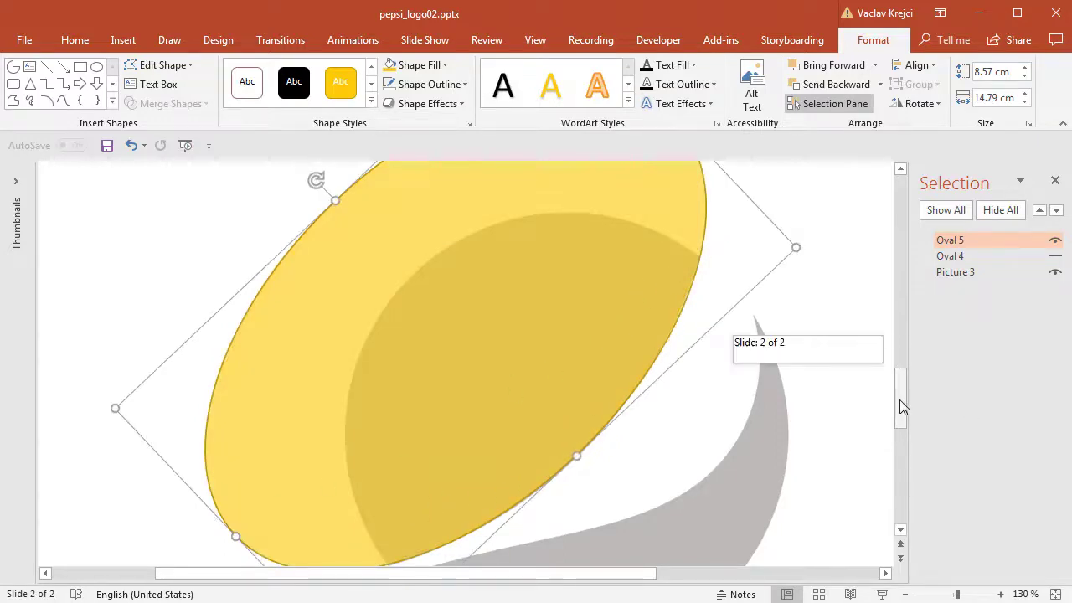
scroll(901, 401, "down", 1)
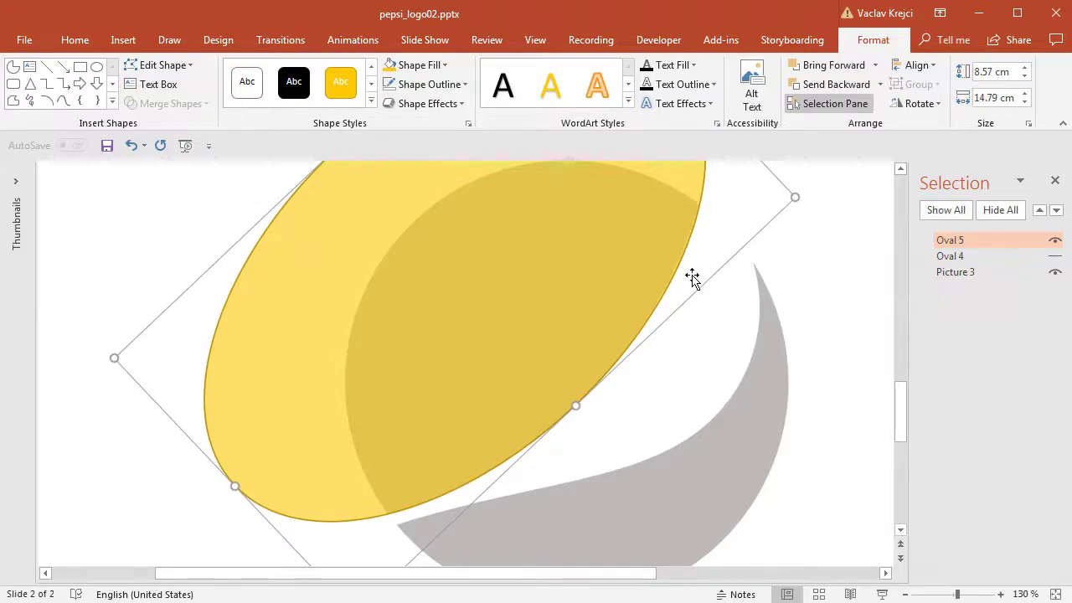
- Hide Oval 5 and zoom the slide out to 120%
left_click(1055, 240)
left_click_drag(900, 388, 897, 401)
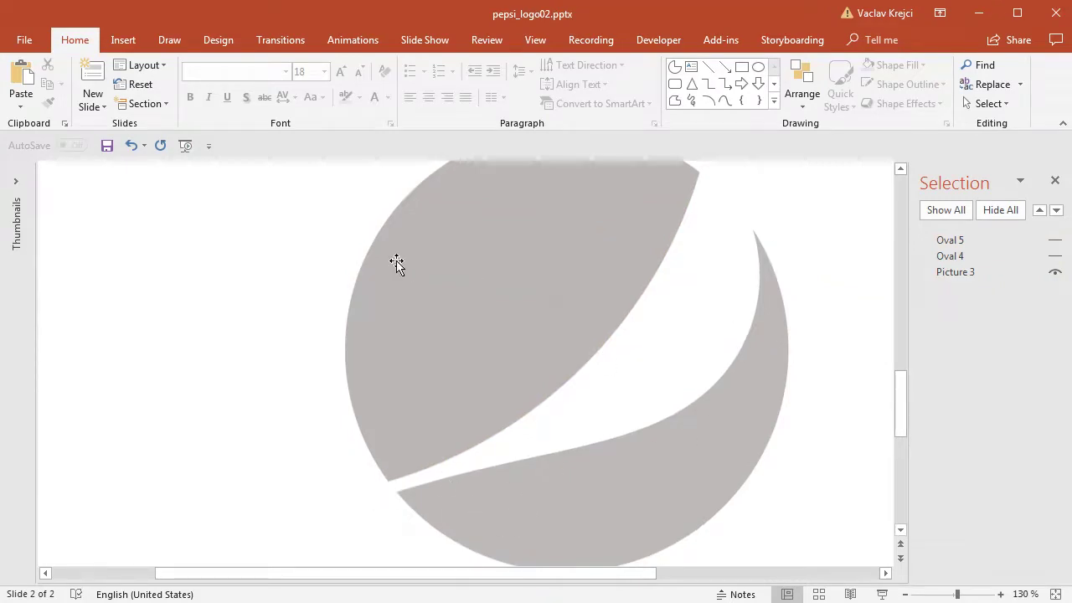
left_click_drag(564, 577, 632, 575)
left_click_drag(902, 423, 902, 430)
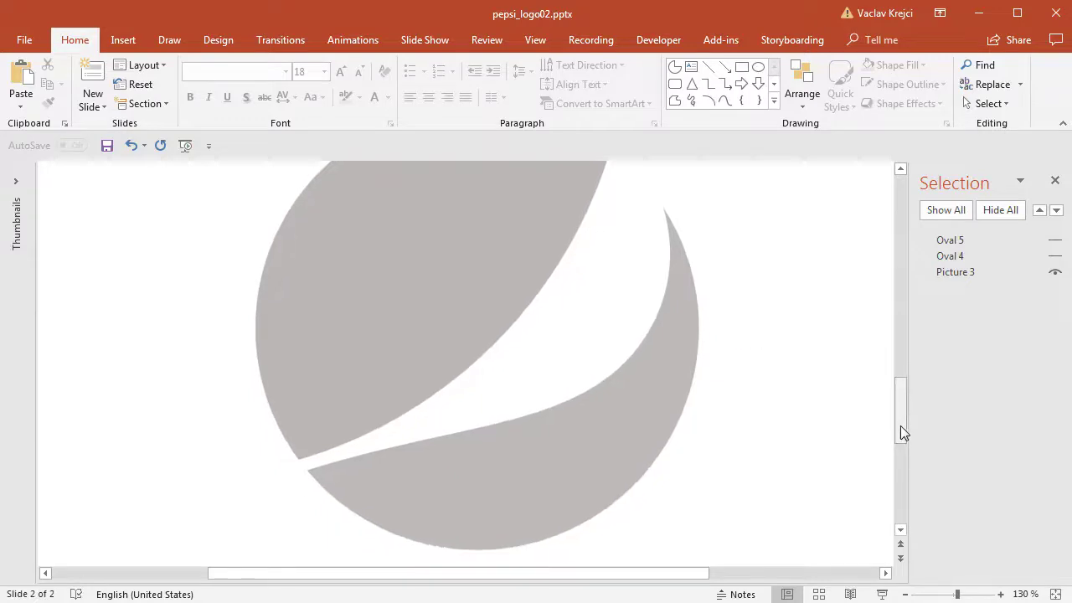
left_click(904, 594)
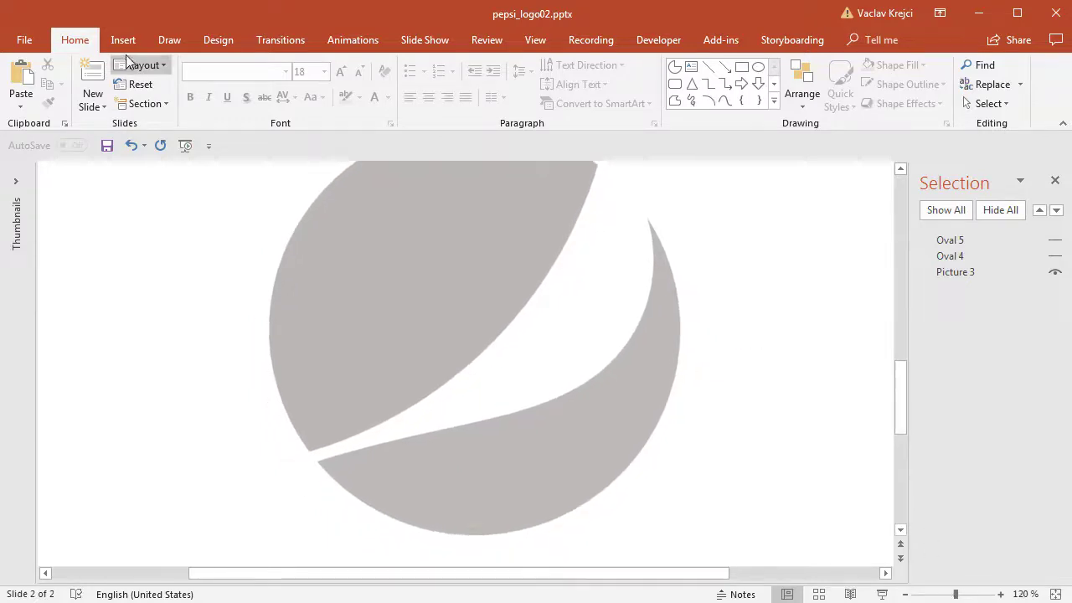
- Pick the Freeform: Shape tool from the Insert shapes gallery
left_click(124, 41)
left_click(248, 108)
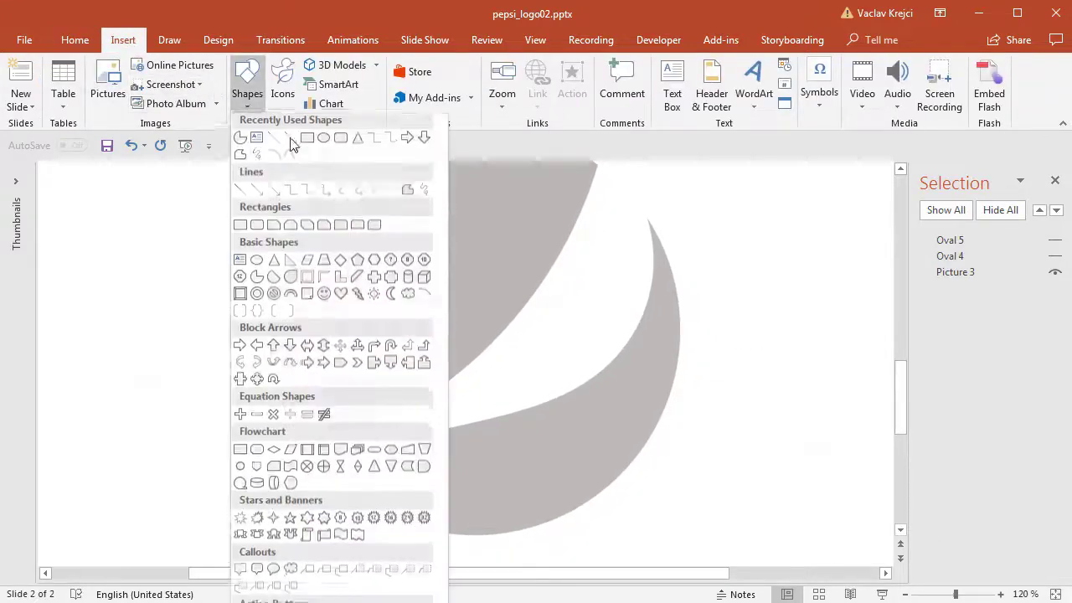
left_click(241, 160)
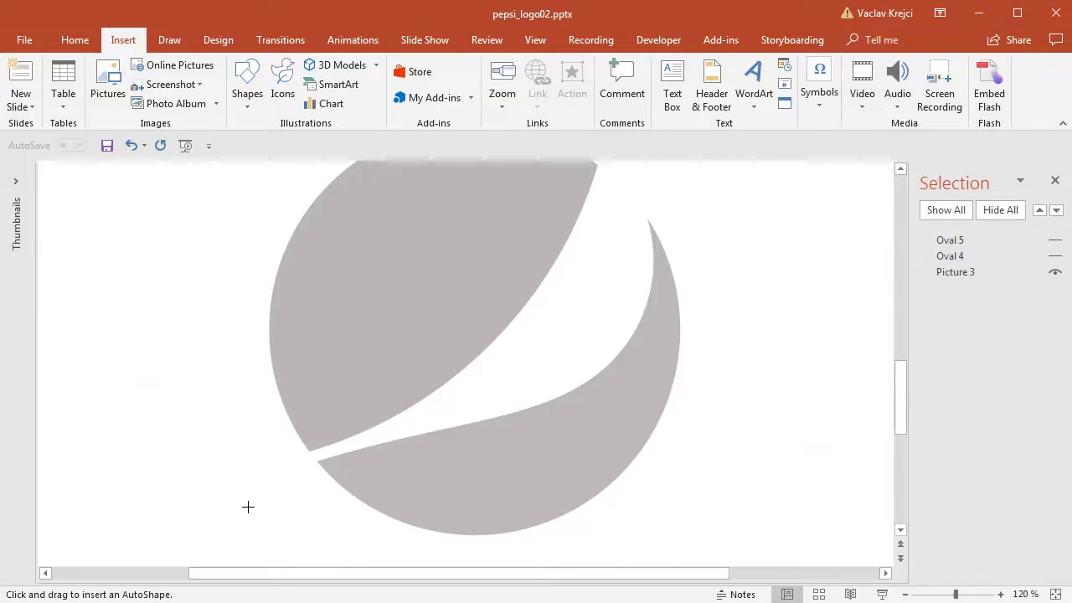
- Trace a six-point open freeform along the swoosh's lower edge and around the logo's right side
left_click(317, 461)
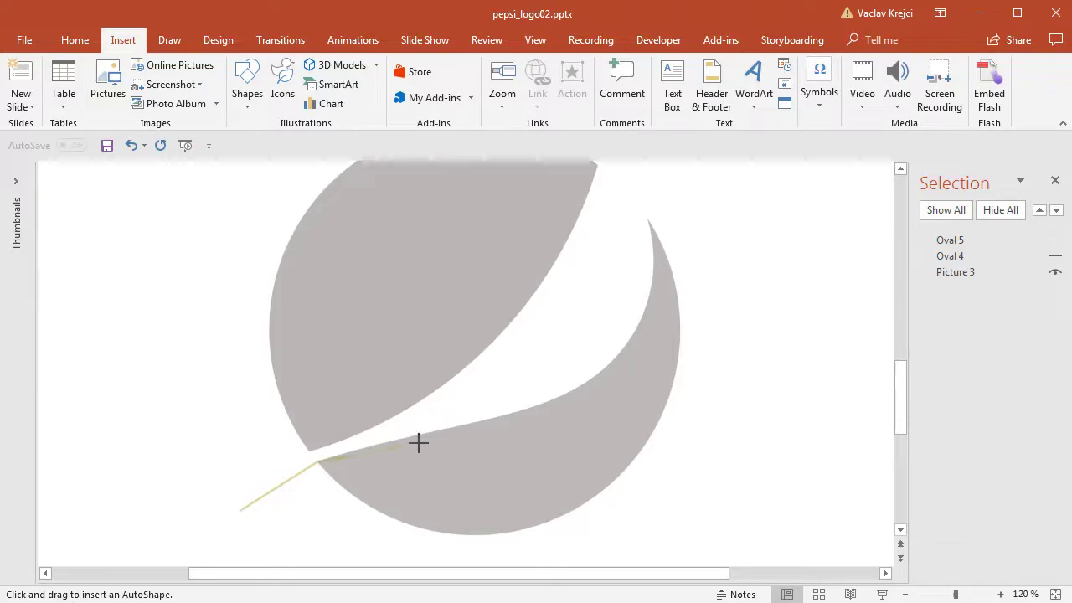
left_click(459, 426)
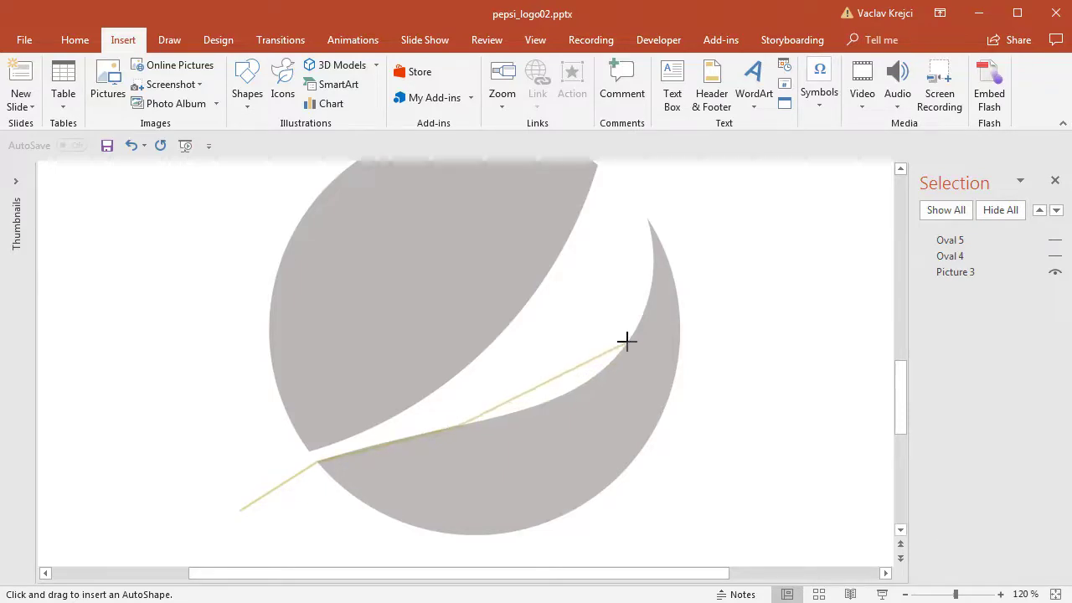
left_click(643, 216)
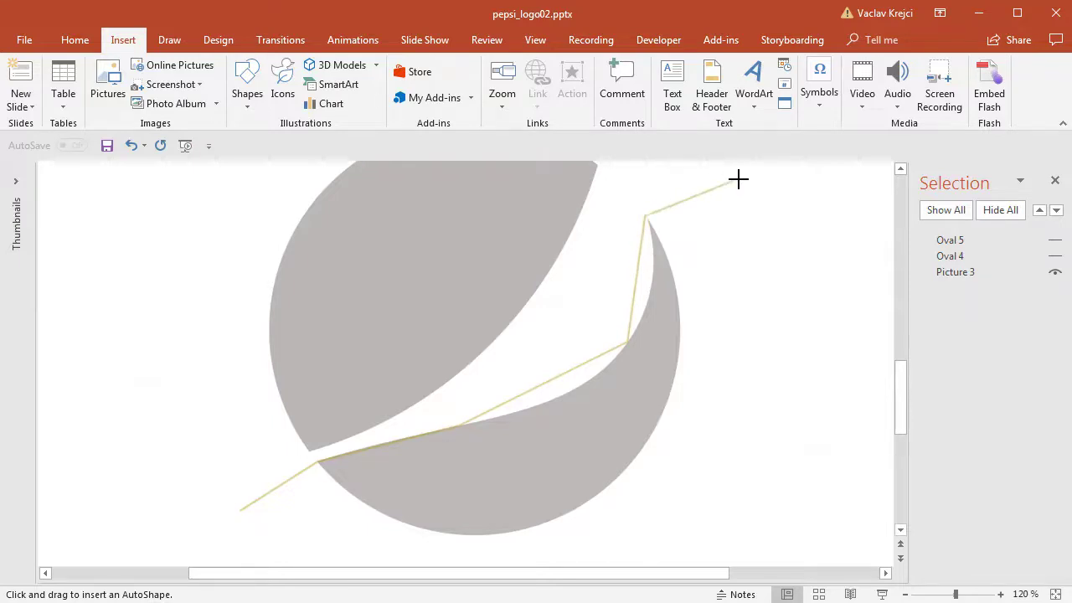
left_click(751, 174)
left_click(854, 421)
left_click(764, 548)
key("Escape")
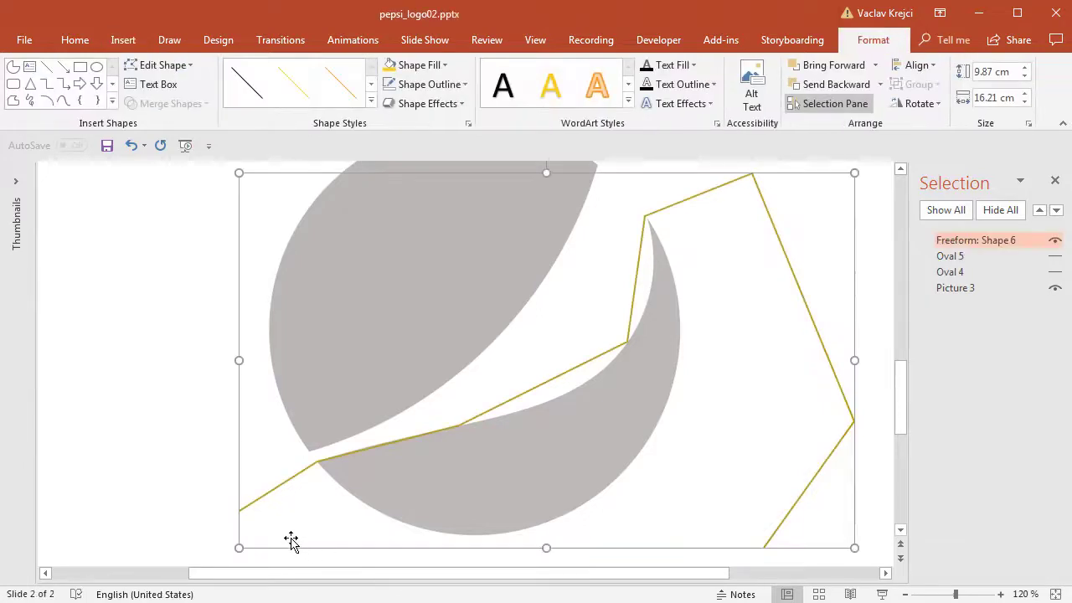
left_click_drag(902, 401, 901, 427)
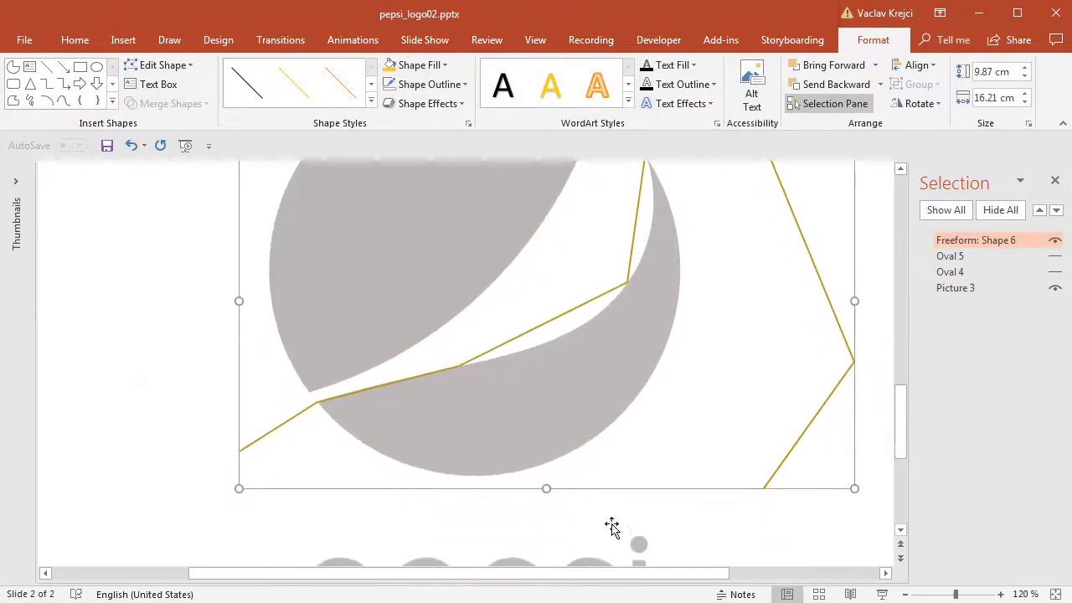
right_click(800, 430)
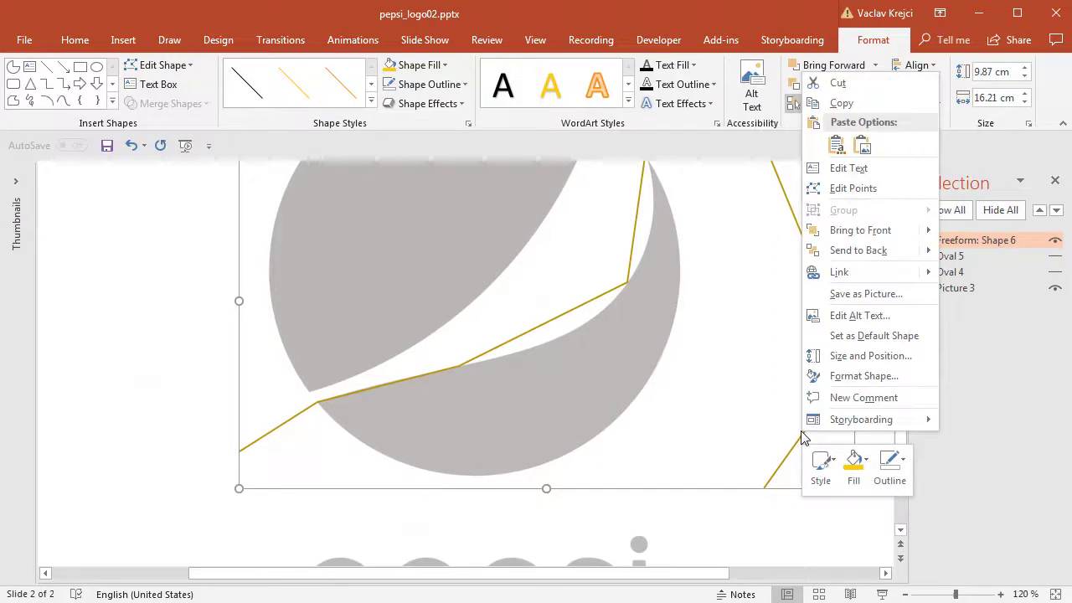
- In Edit Points, move the freeform's end point below the logo and close the path
left_click(860, 187)
left_click_drag(762, 489, 600, 526)
right_click(601, 527)
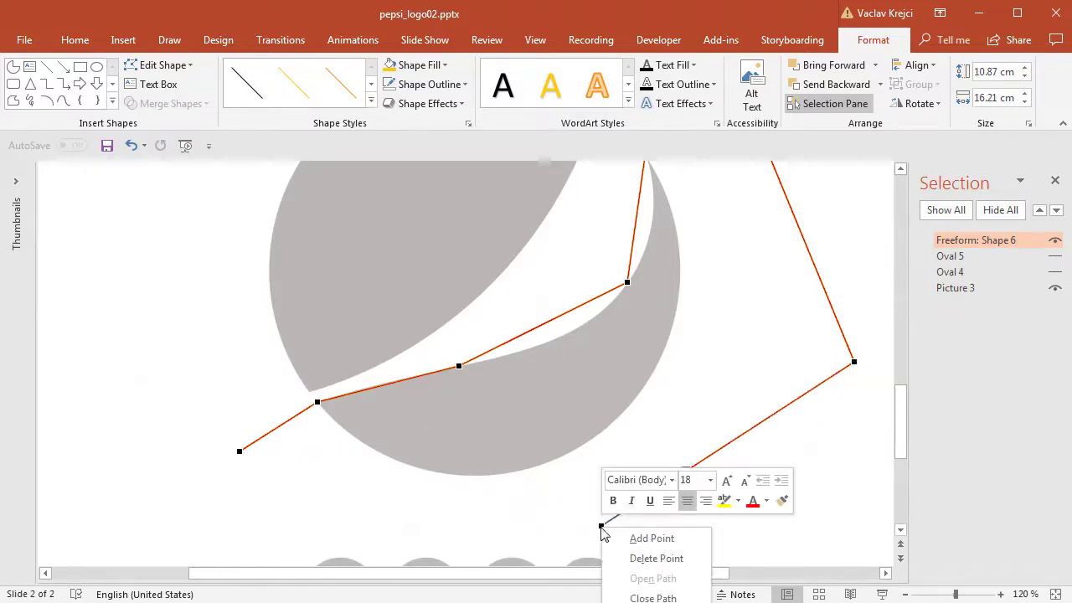
left_click_drag(903, 438, 904, 459)
right_click(601, 437)
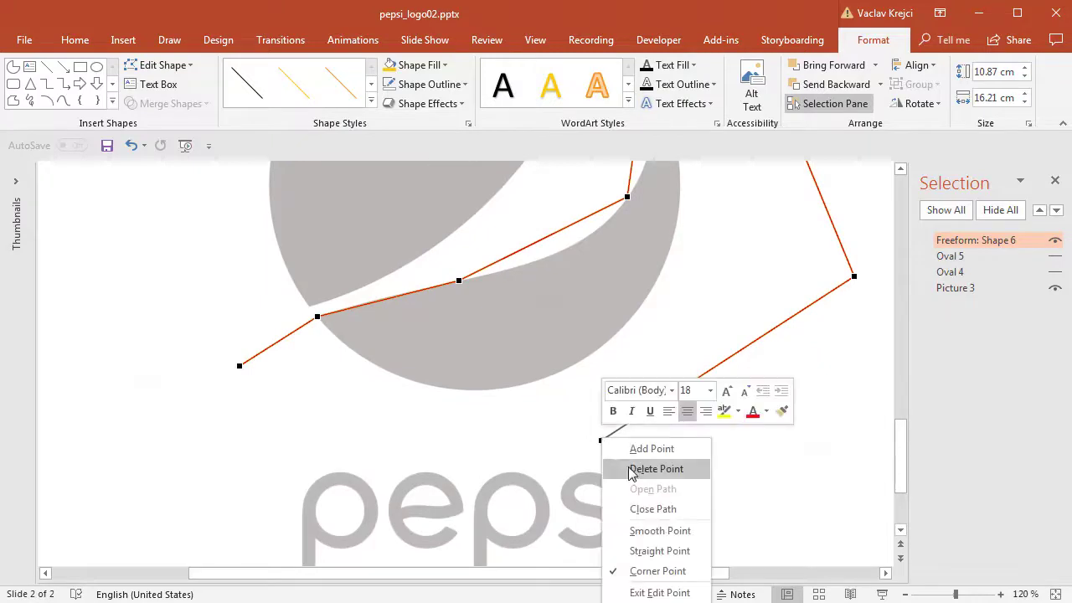
left_click(656, 510)
left_click_drag(902, 438, 892, 390)
- Make the swoosh and crescent edge points smooth and bend their curves to hug the crescent
right_click(629, 324)
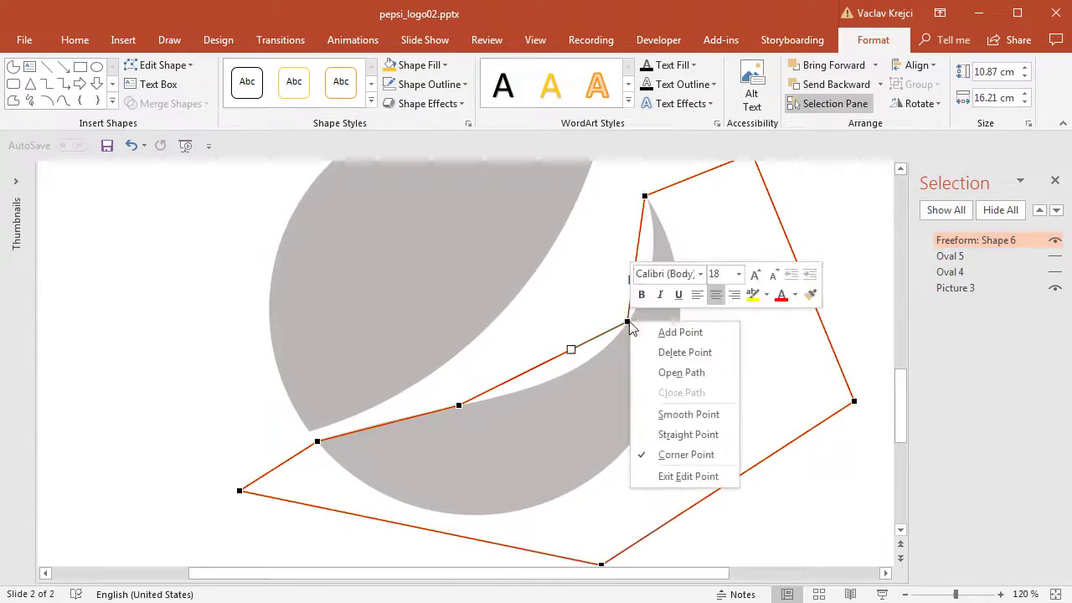
left_click(692, 412)
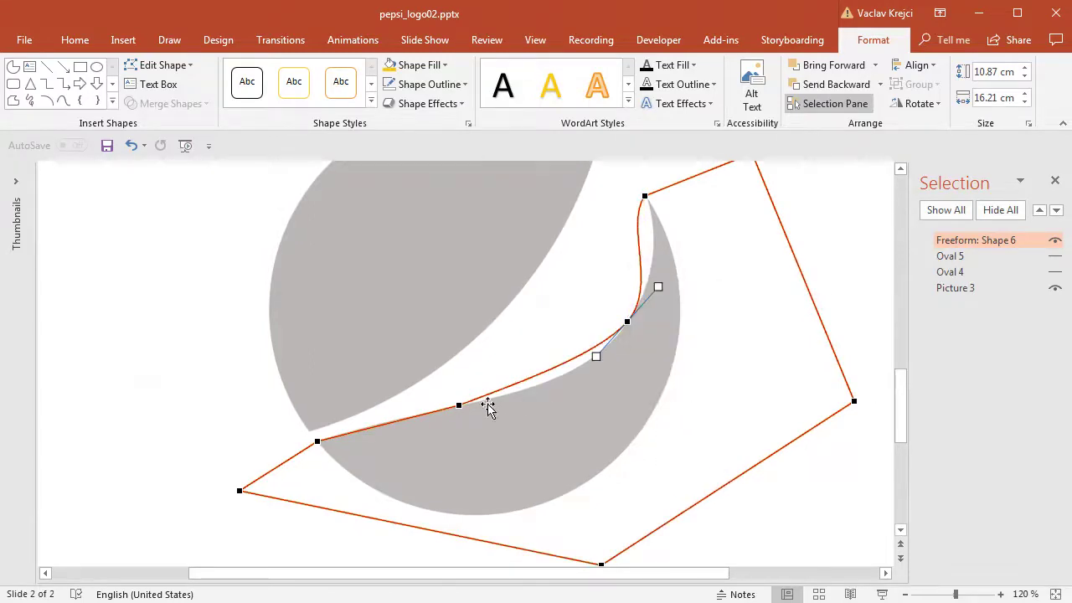
right_click(460, 405)
left_click(535, 502)
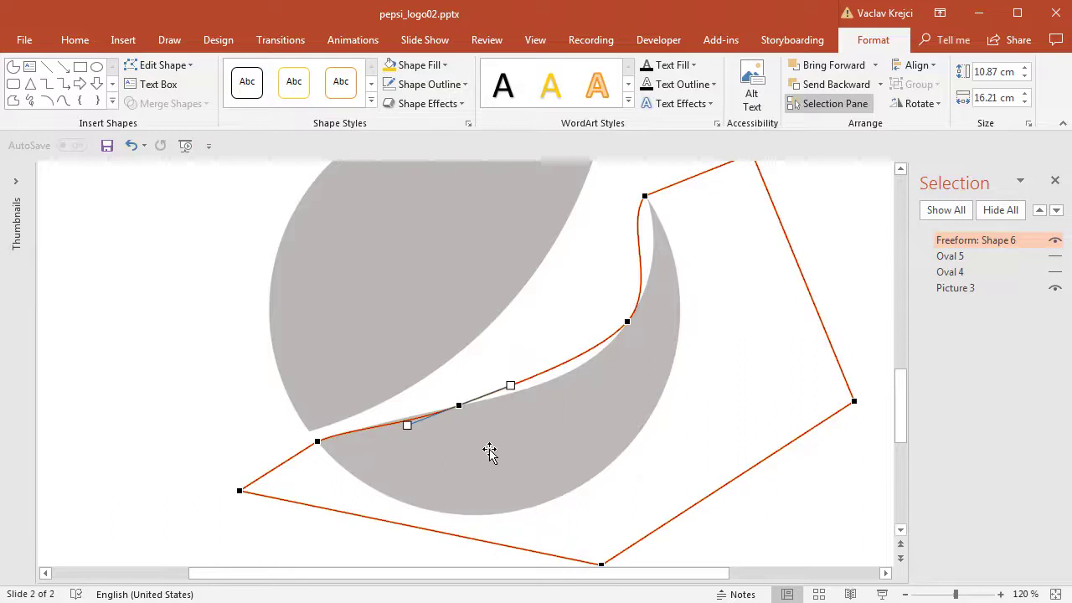
left_click_drag(510, 384, 517, 391)
left_click(626, 323)
left_click(646, 197)
left_click_drag(623, 223, 659, 240)
left_click(628, 321)
left_click_drag(600, 357, 594, 375)
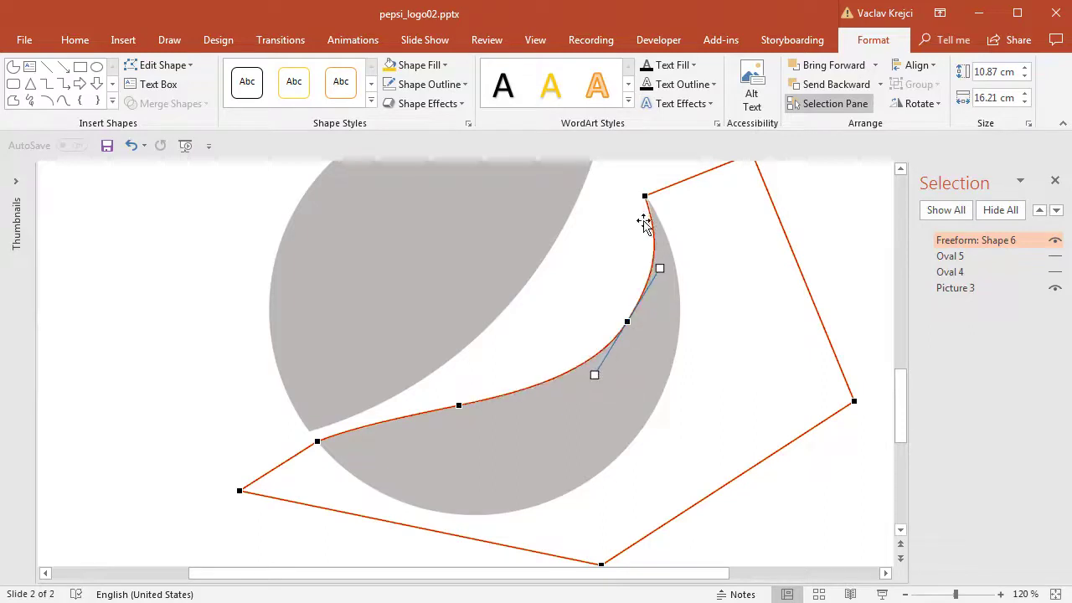